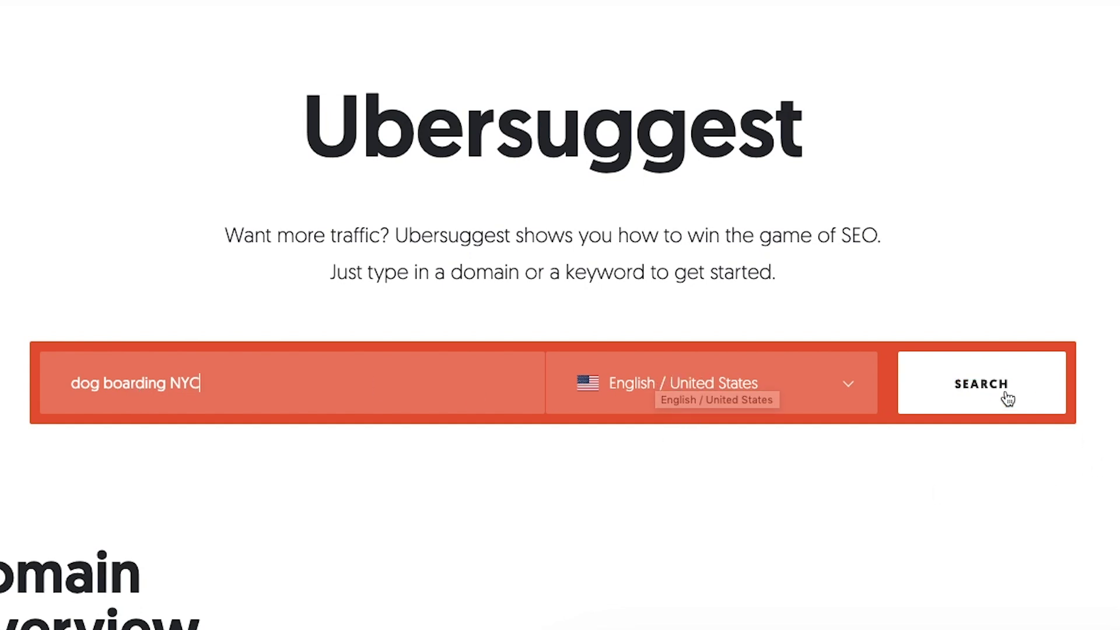
Step: Run the keyword search for 'dog boarding NYC' to load its Keyword Overview
left_click(864, 395)
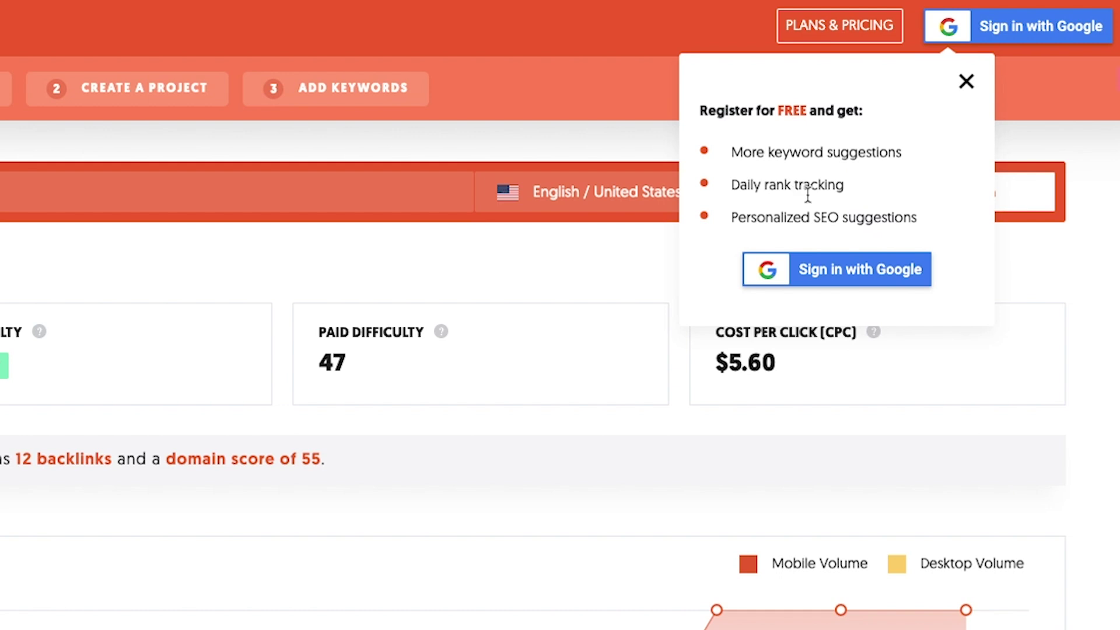
Step: Sign in with Google and dismiss the onboarding banner on the Projects dashboard
left_click(823, 273)
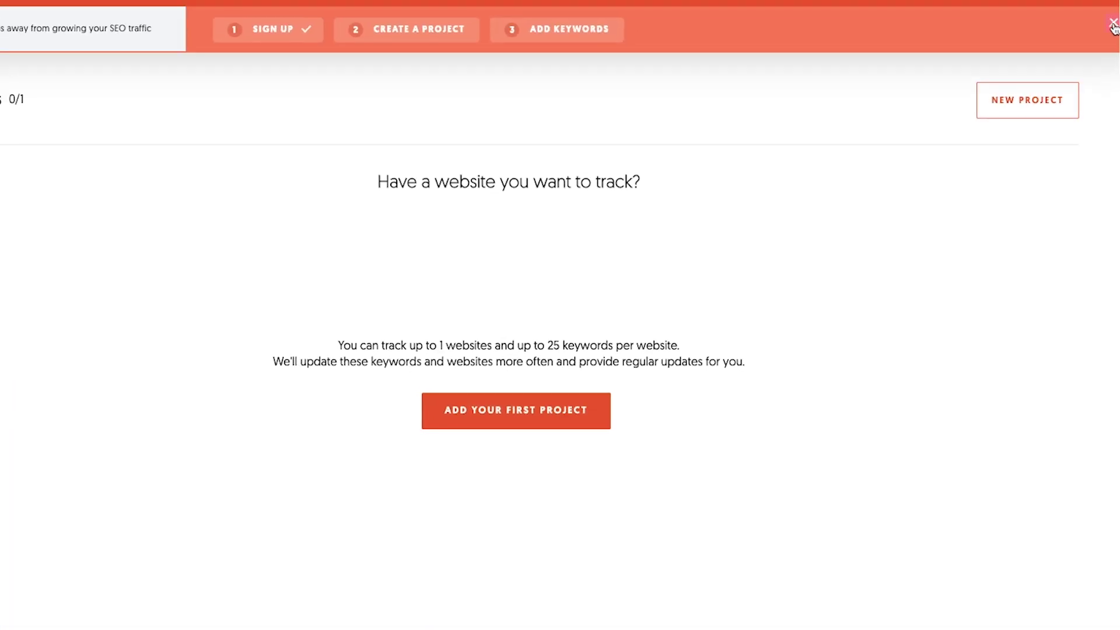
left_click(1112, 24)
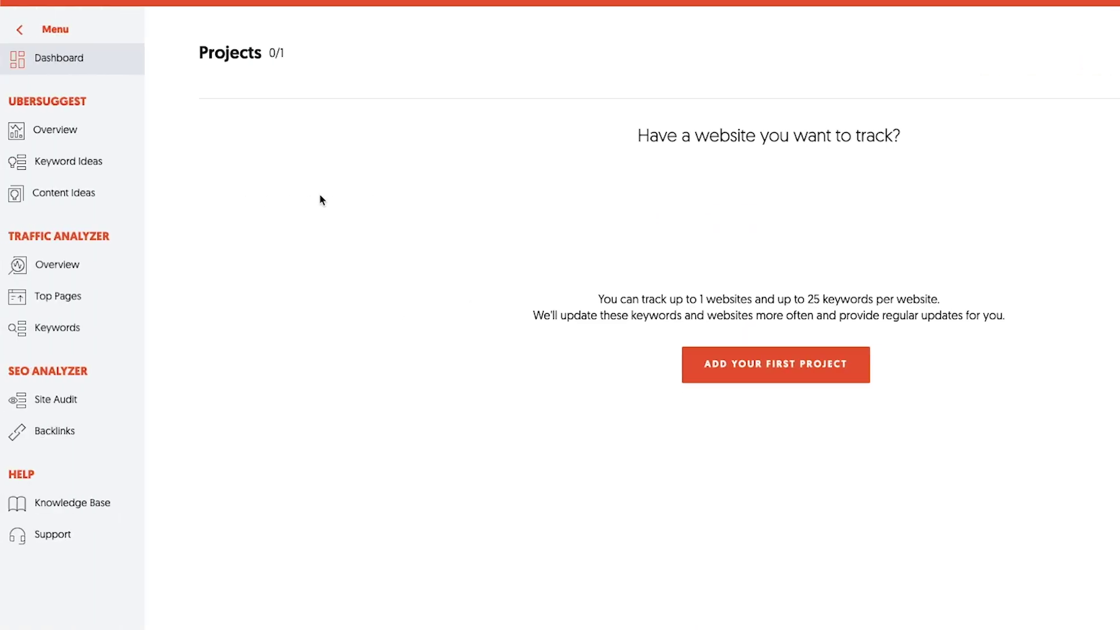
Step: Return to the dog boarding NYC overview and scroll down to its keyword volumes
left_click(73, 136)
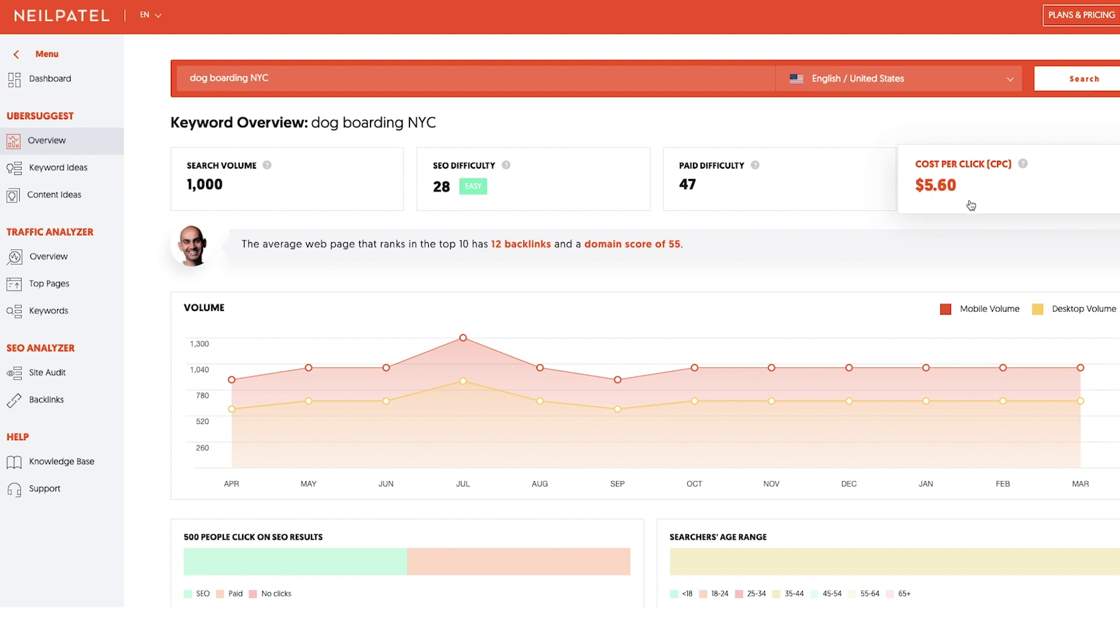
scroll(641, 321, "down", 3)
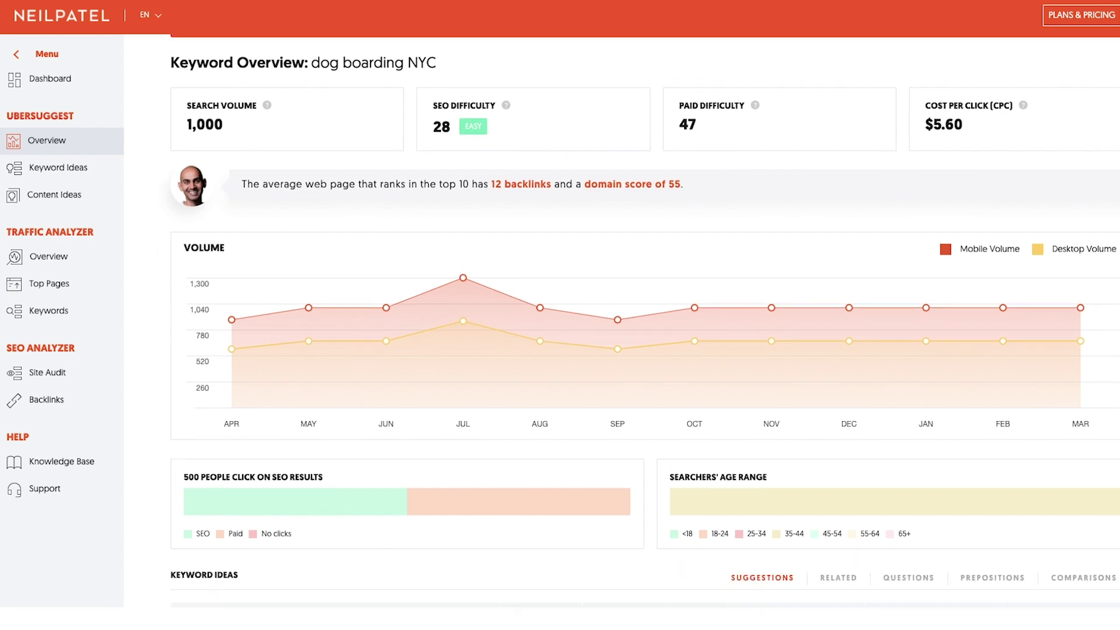
Step: List all 52 keyword ideas and show Google results for dog boarding nyc
scroll(642, 321, "down", 10)
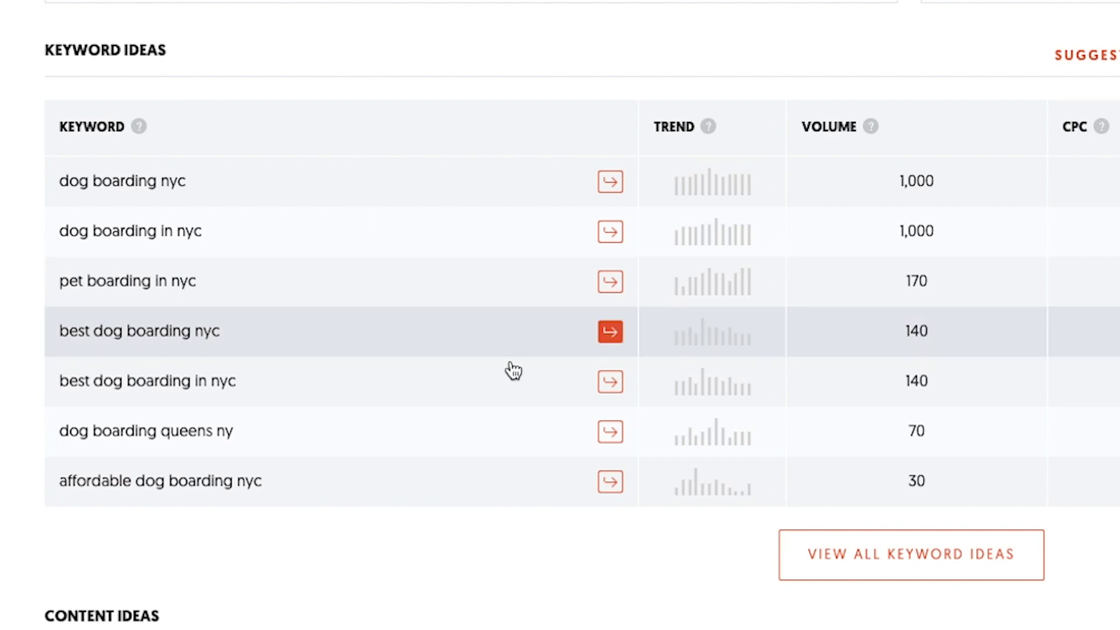
left_click(923, 569)
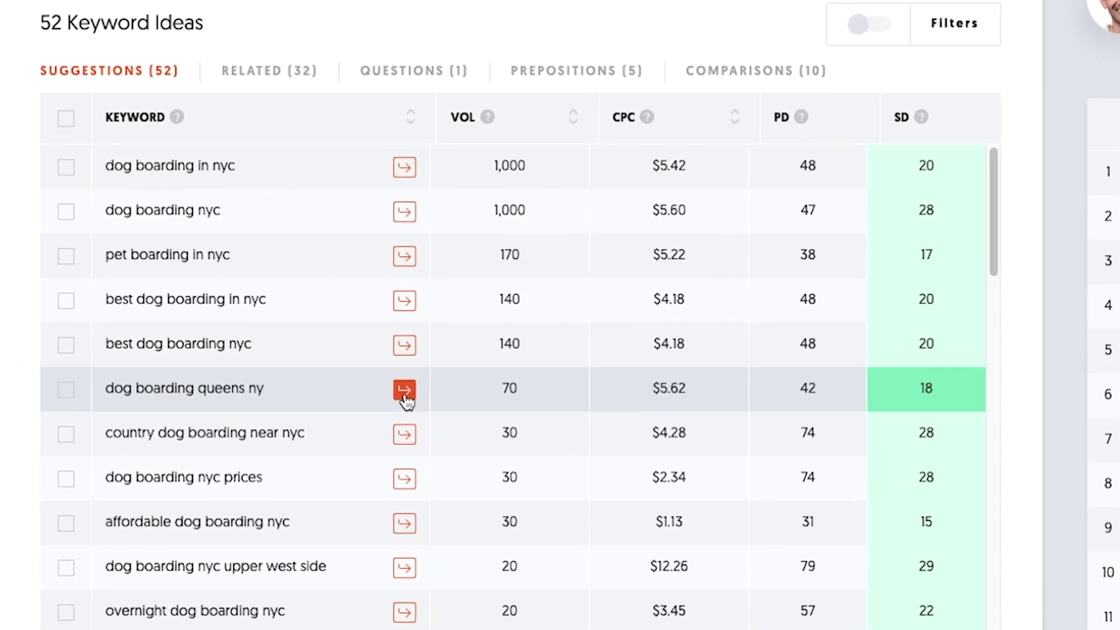
left_click(405, 390)
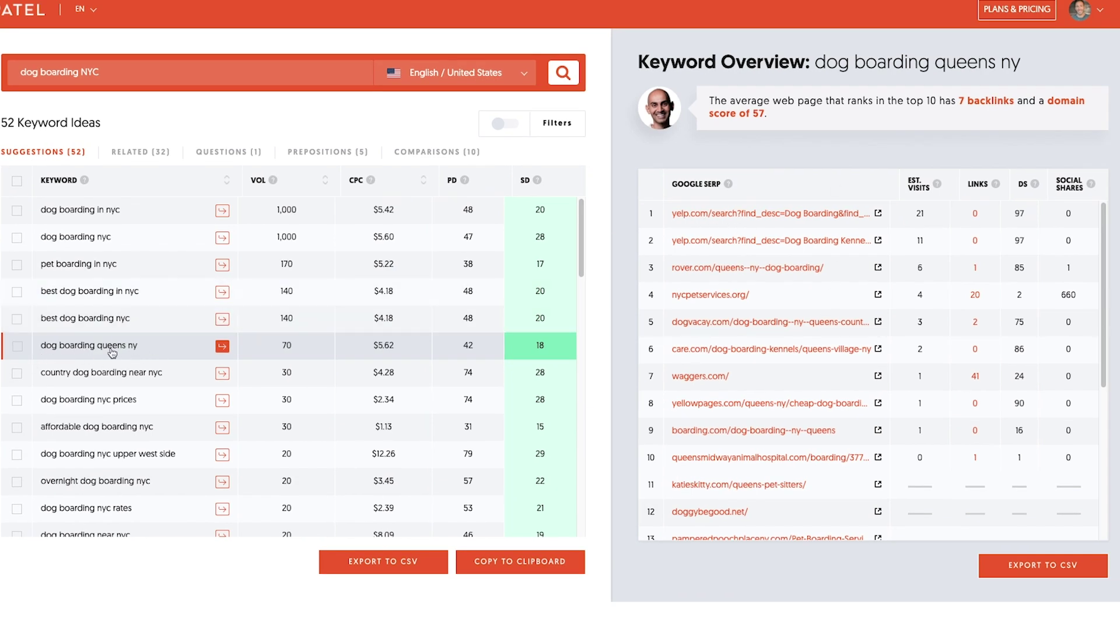
left_click(563, 73)
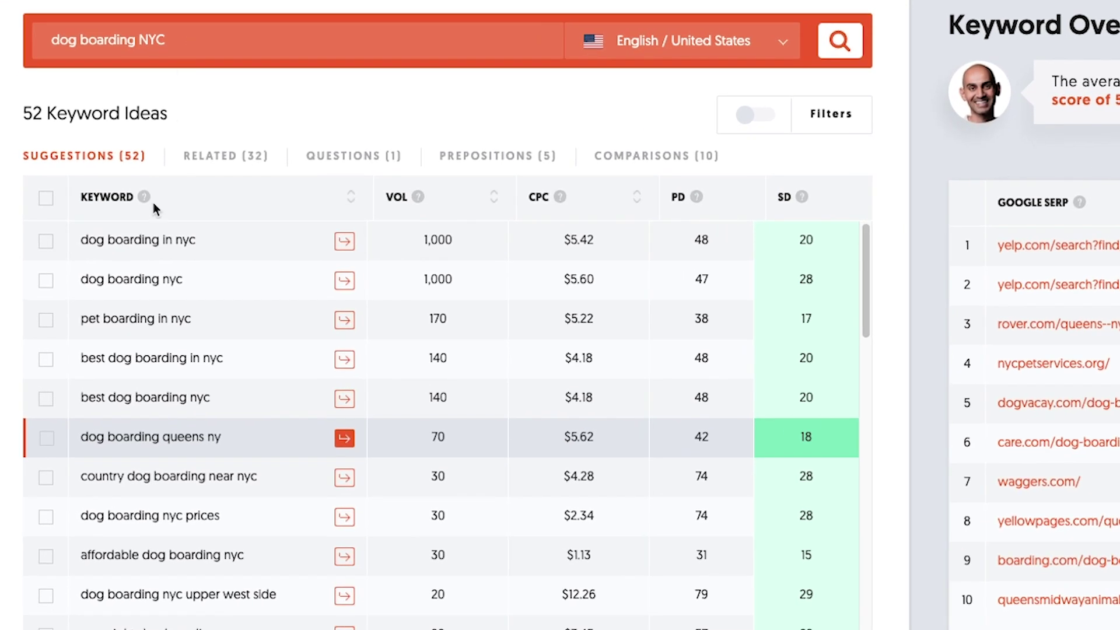
left_click(345, 281)
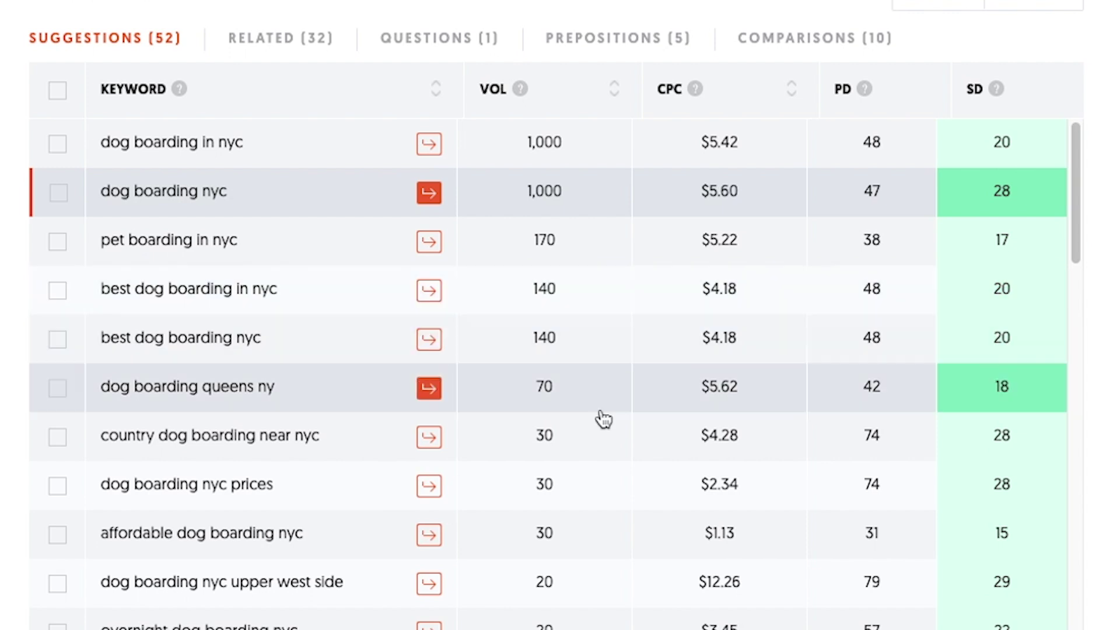
scroll(588, 533, "down", 3)
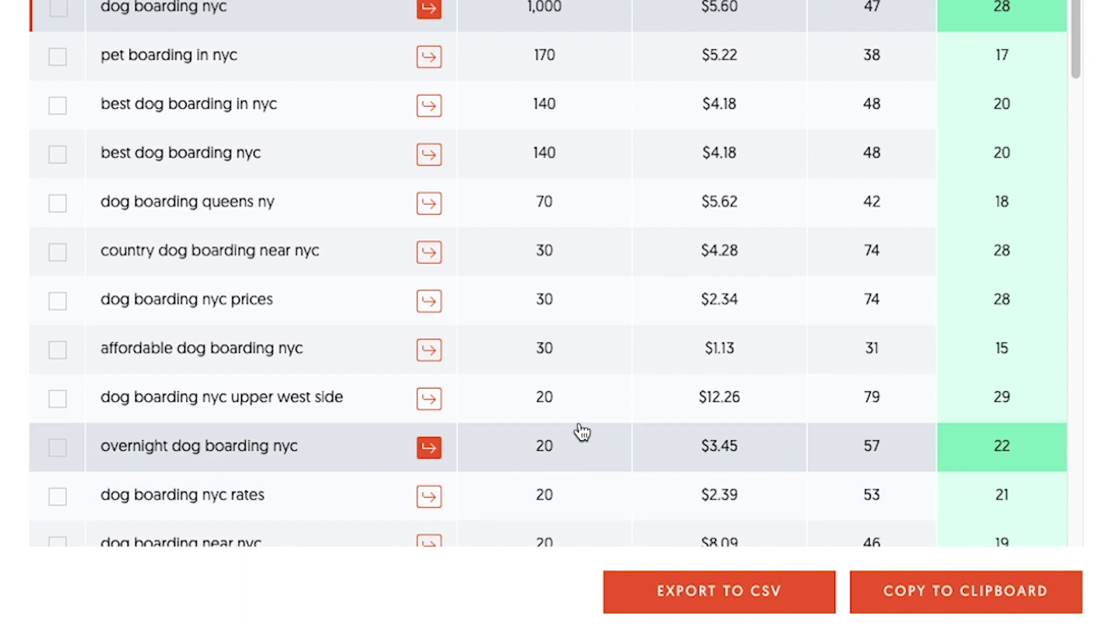
scroll(582, 432, "up", 3)
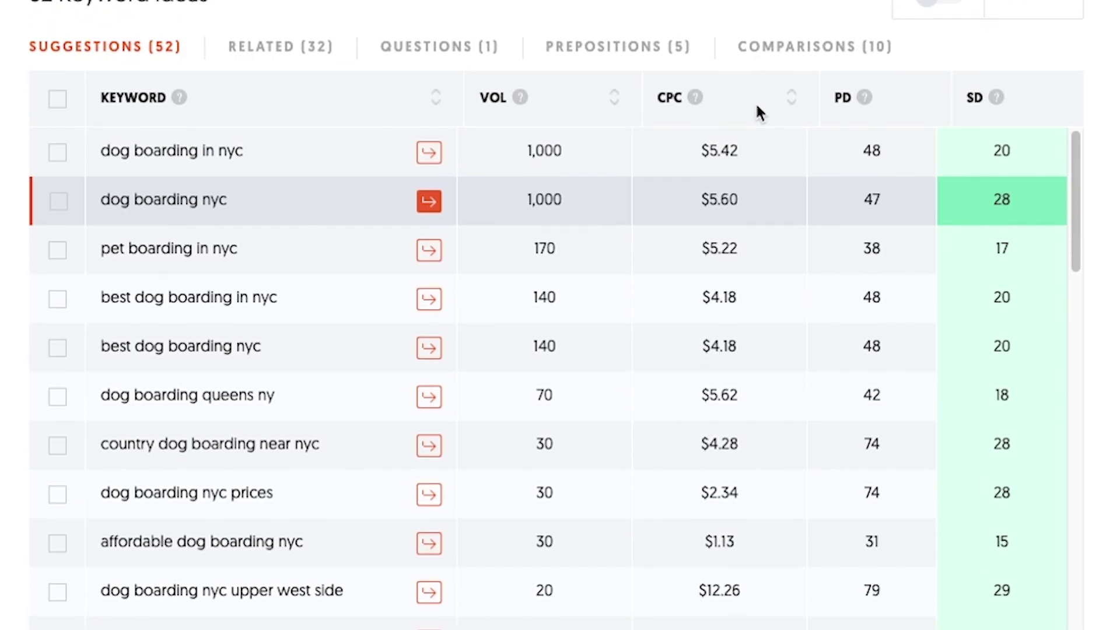
scroll(756, 123, "up", 1)
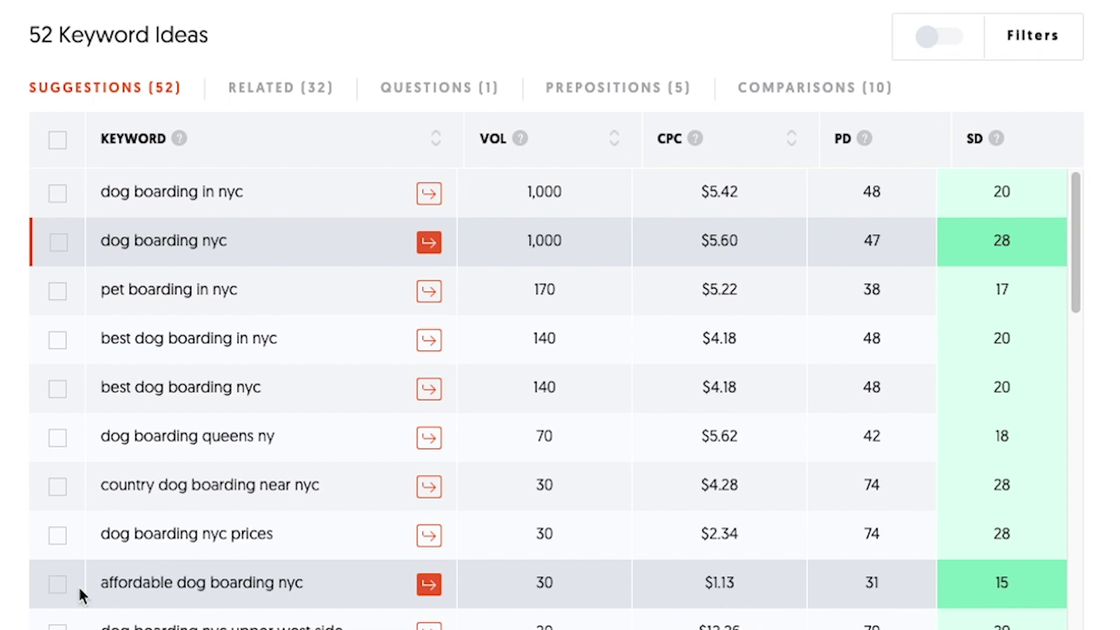
mouse_move(866, 144)
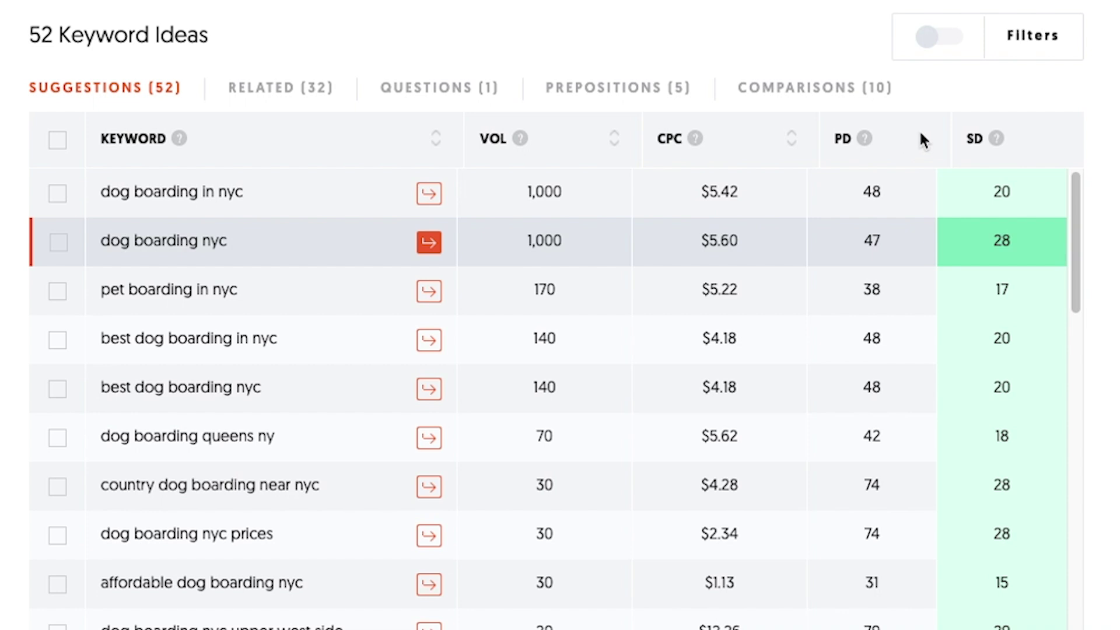
mouse_move(997, 143)
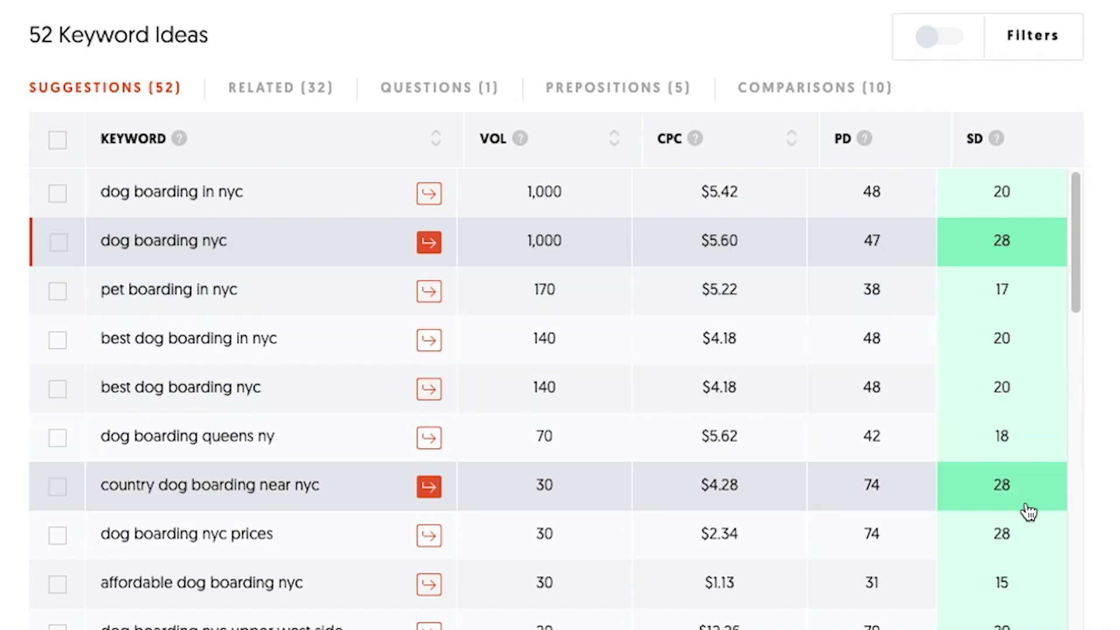
scroll(1024, 500, "down", 2)
scroll(992, 513, "down", 2)
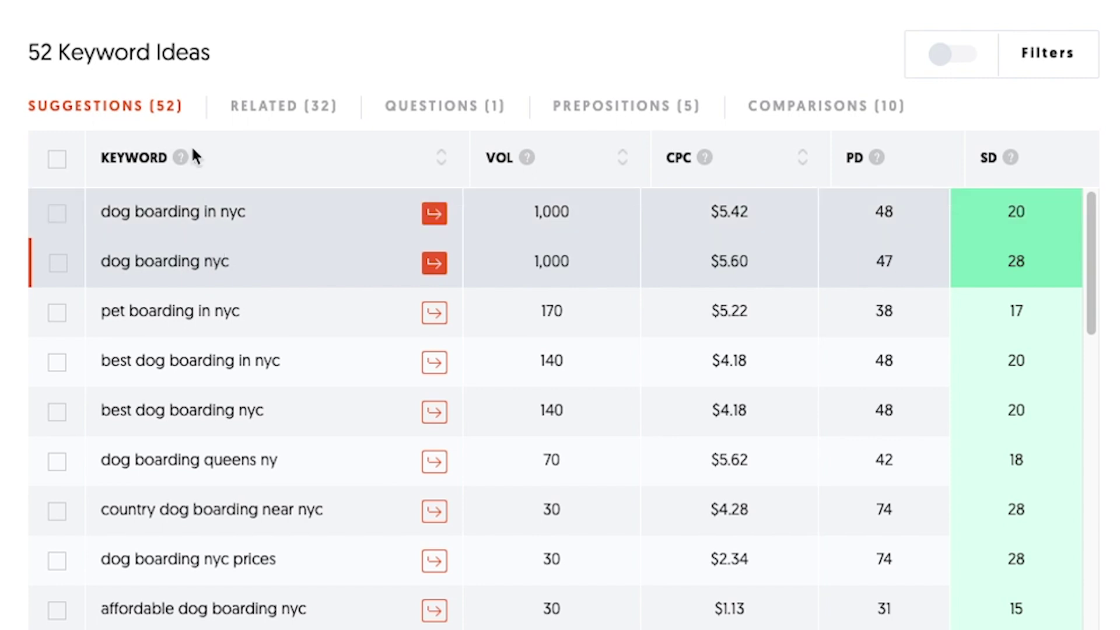
Step: Browse the Related, Questions, Prepositions and Comparisons lists, then return to the 52 suggestions
left_click(285, 111)
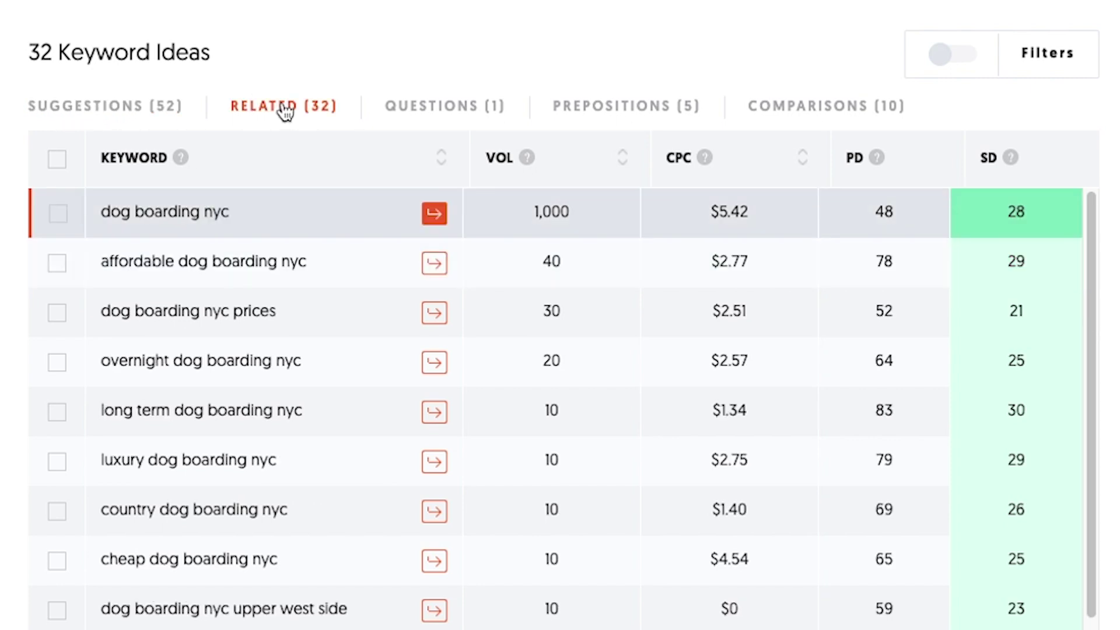
left_click(423, 108)
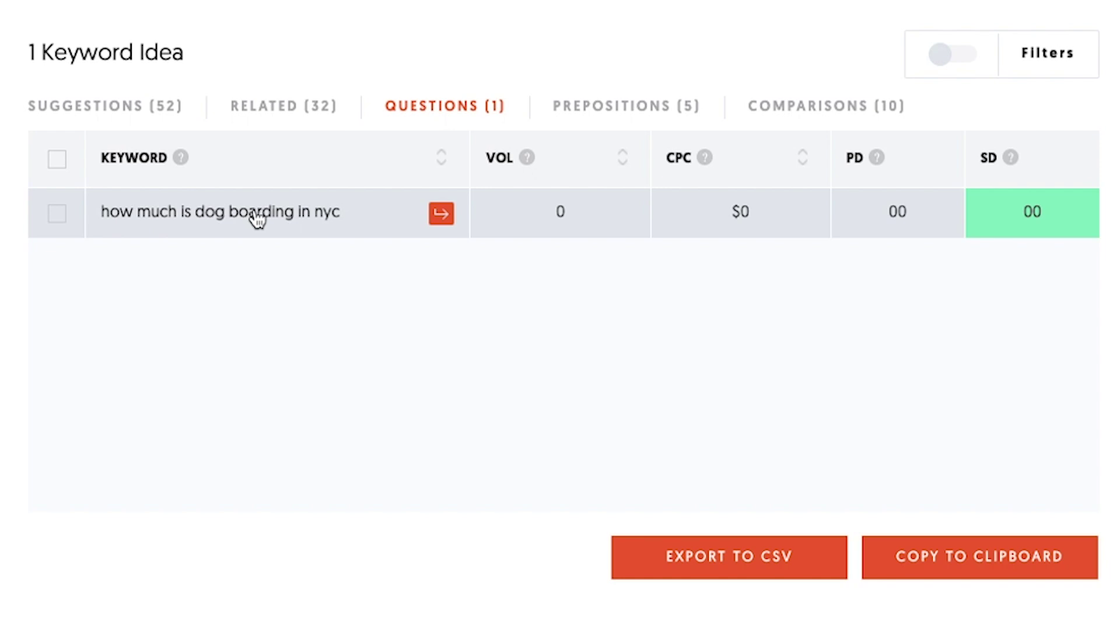
left_click(653, 105)
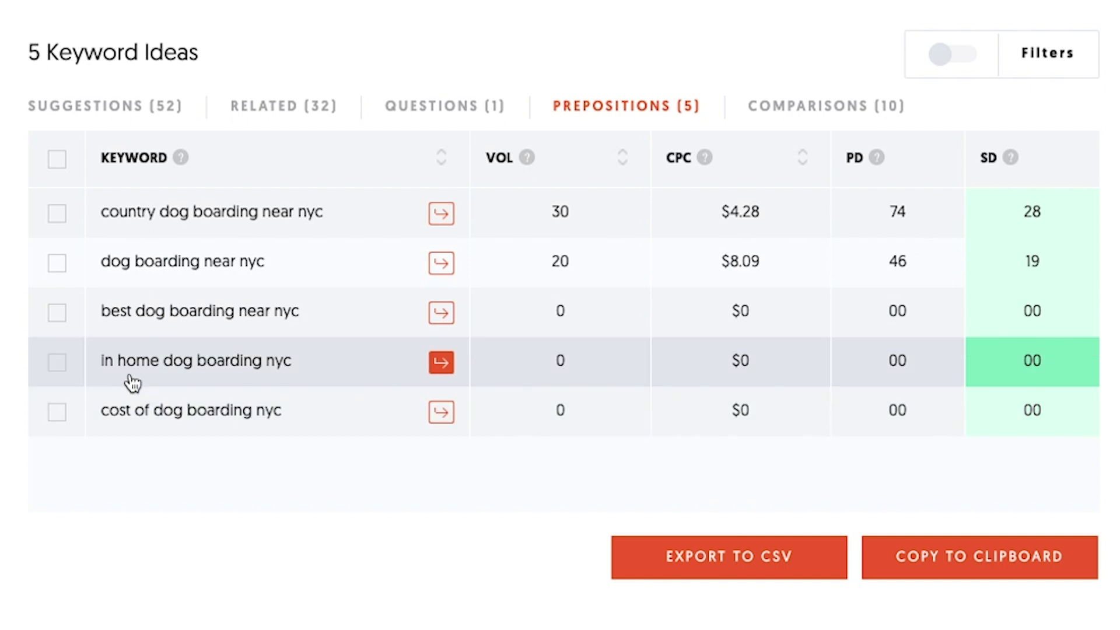
left_click(853, 112)
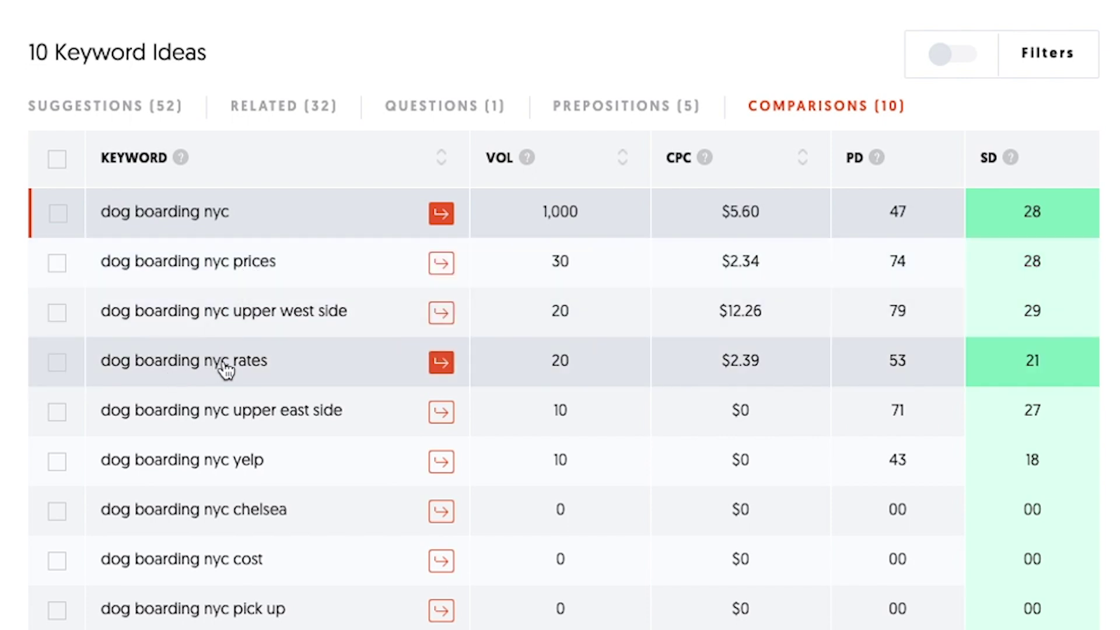
left_click(139, 119)
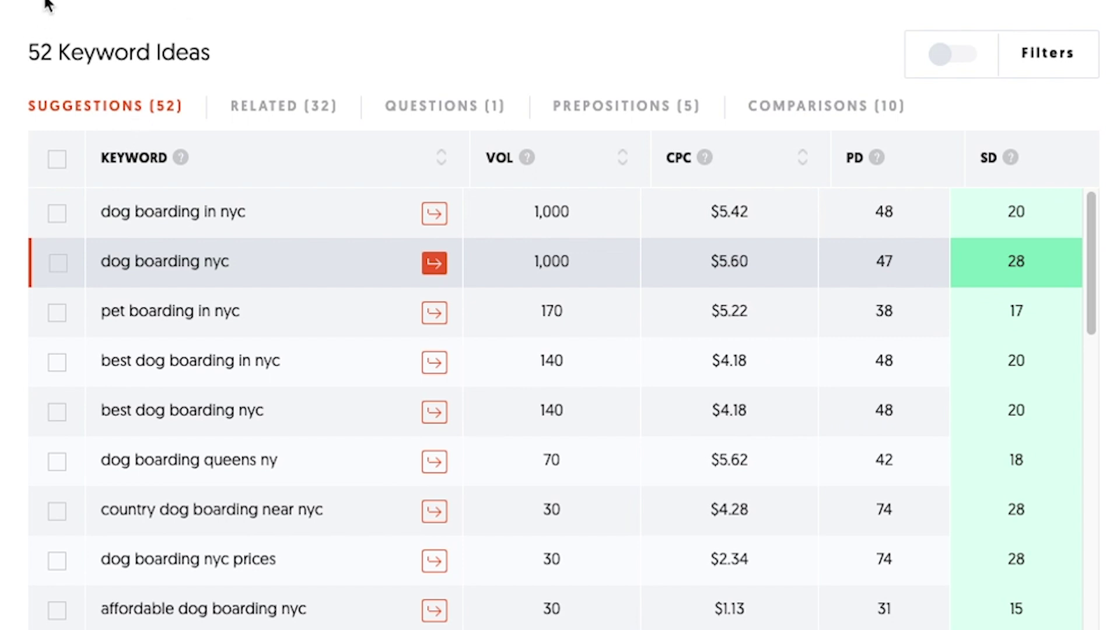
Step: Start replacing NYC in the search keyword with manhattan
scroll(125, 44, "up", 3)
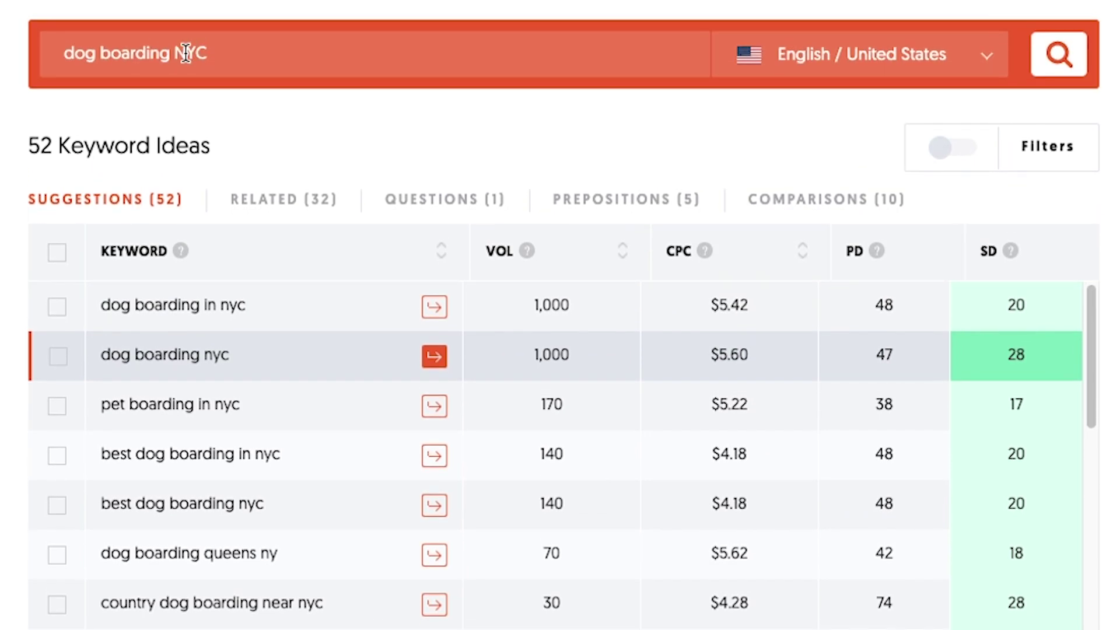
left_click_drag(180, 54, 208, 53)
type("mana")
type("hatan")
Step: Correct the misspelled location and search for dog boarding manhattan
left_click(232, 53)
type("ttan")
left_click(1069, 57)
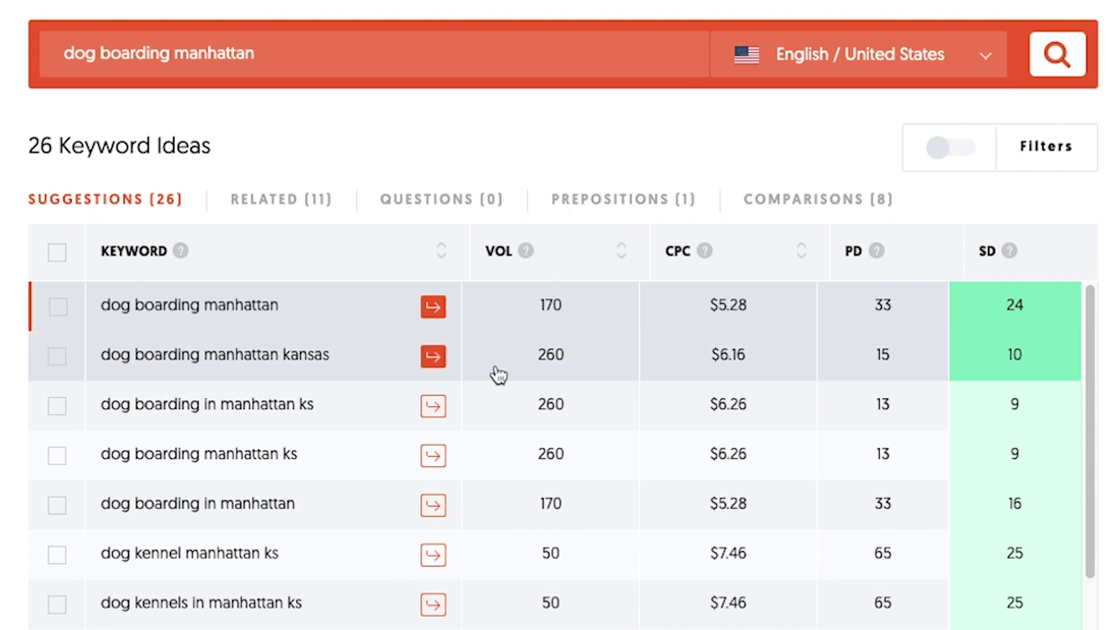
Step: Change the query to dog boarding new york city and search again
left_click(231, 54)
double_click(231, 55)
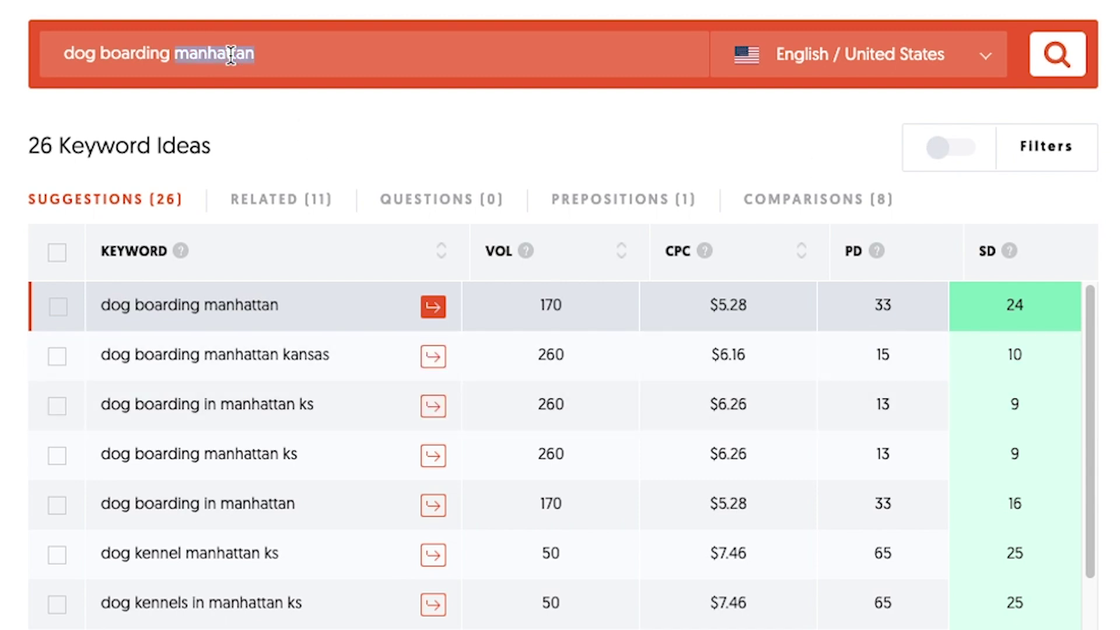
type("ne")
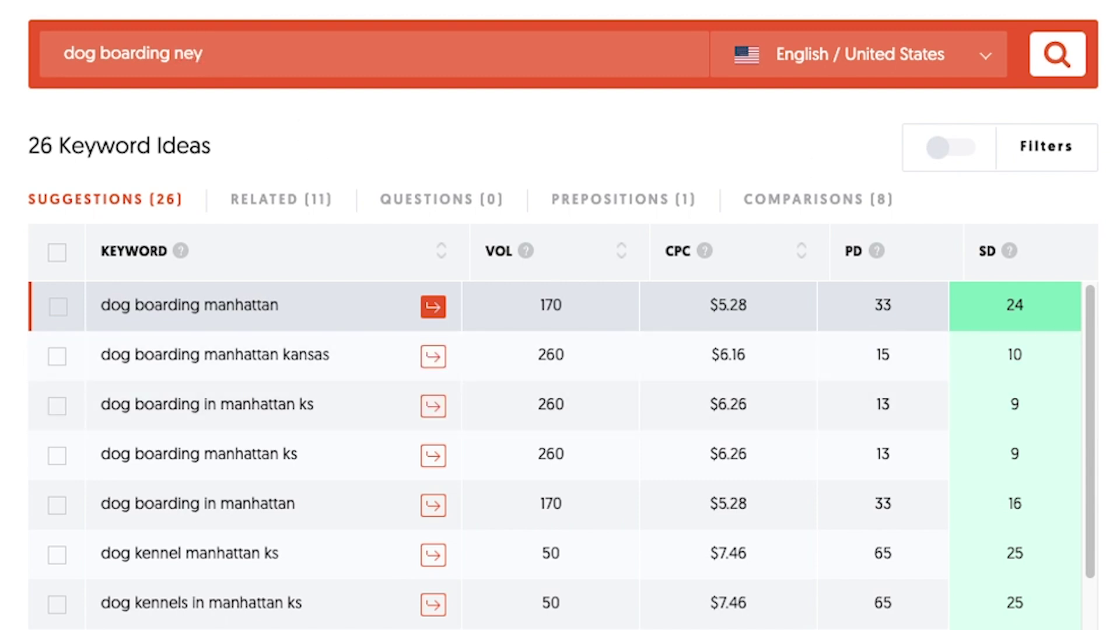
type("w york city")
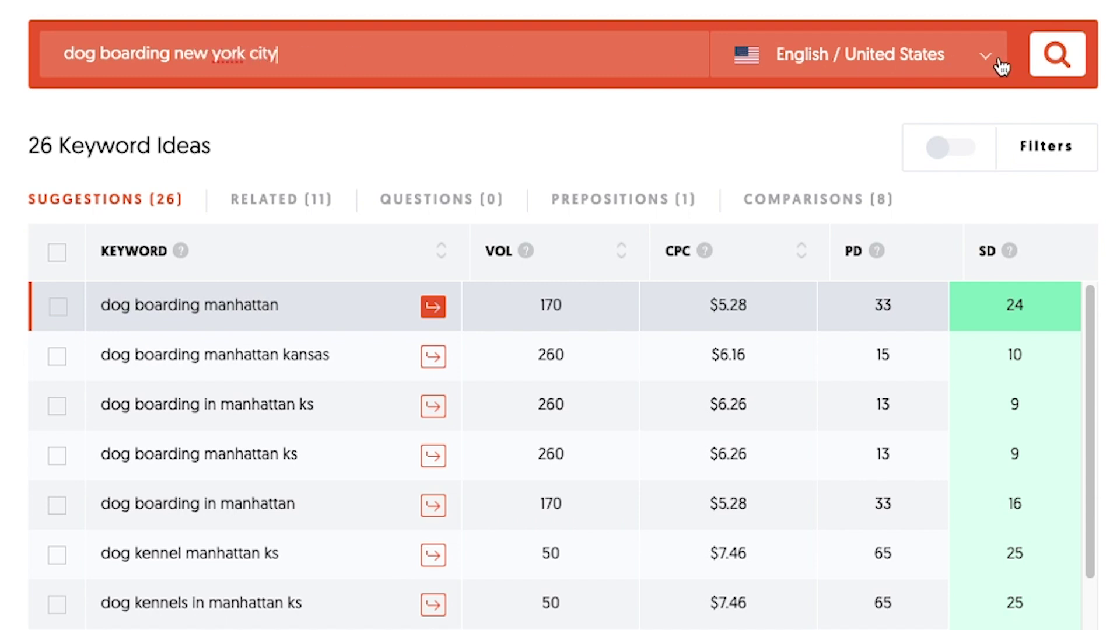
left_click(1056, 57)
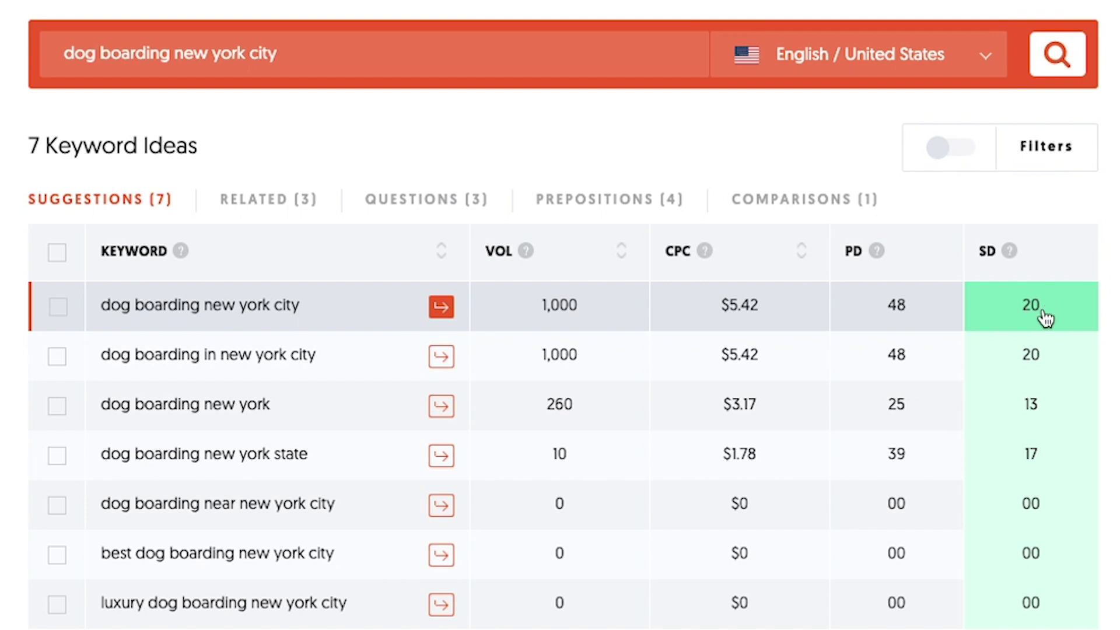
Step: Search dog boarding nyc again and tick dog boarding in nyc and pet boarding in nyc
left_click_drag(181, 53, 279, 60)
type("y")
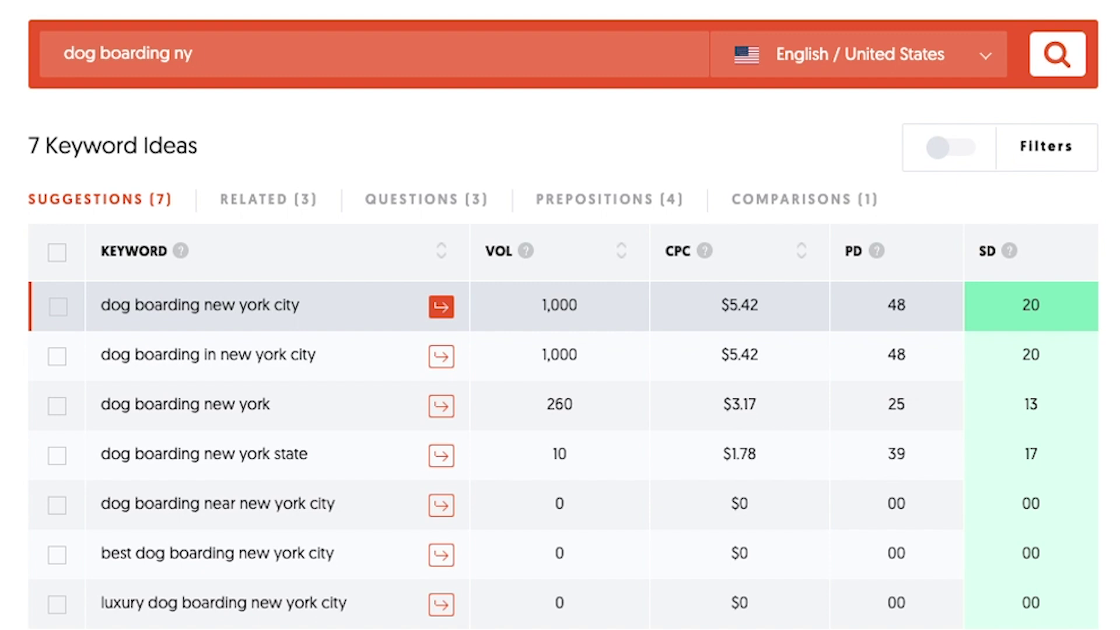
left_click(1046, 58)
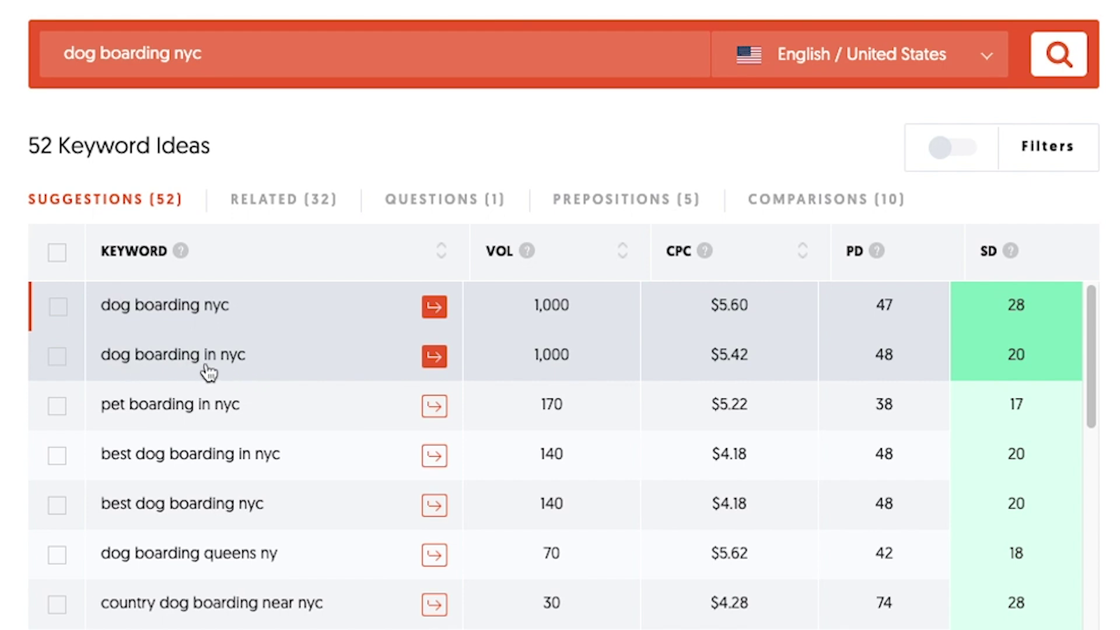
left_click(58, 357)
left_click(57, 409)
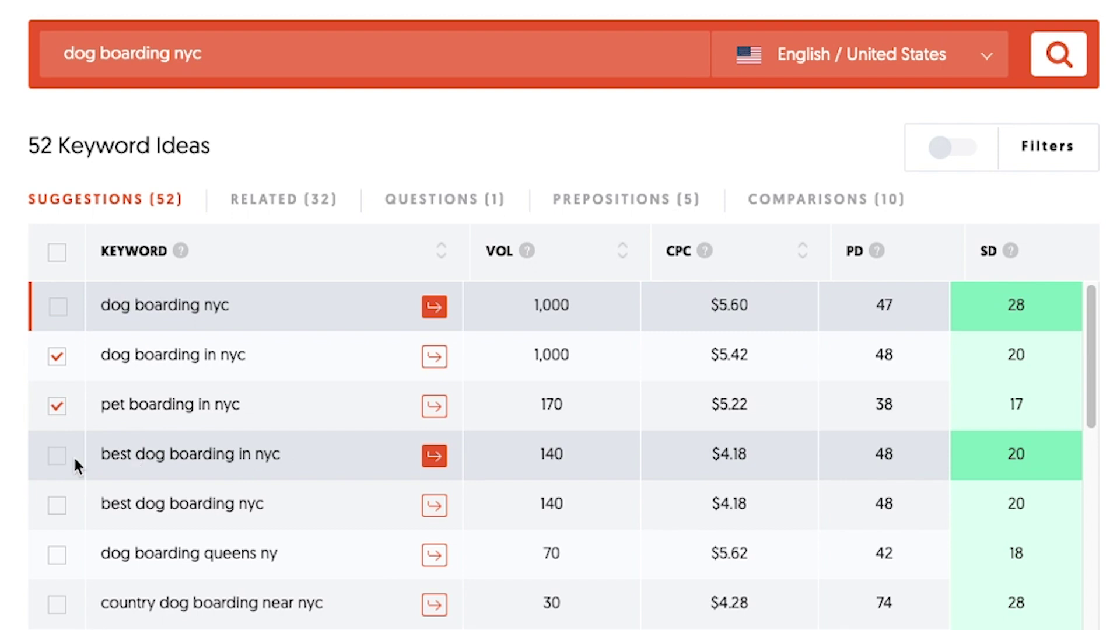
Step: Tick best dog boarding in nyc, best dog boarding nyc and dog boarding nyc for export
left_click(54, 464)
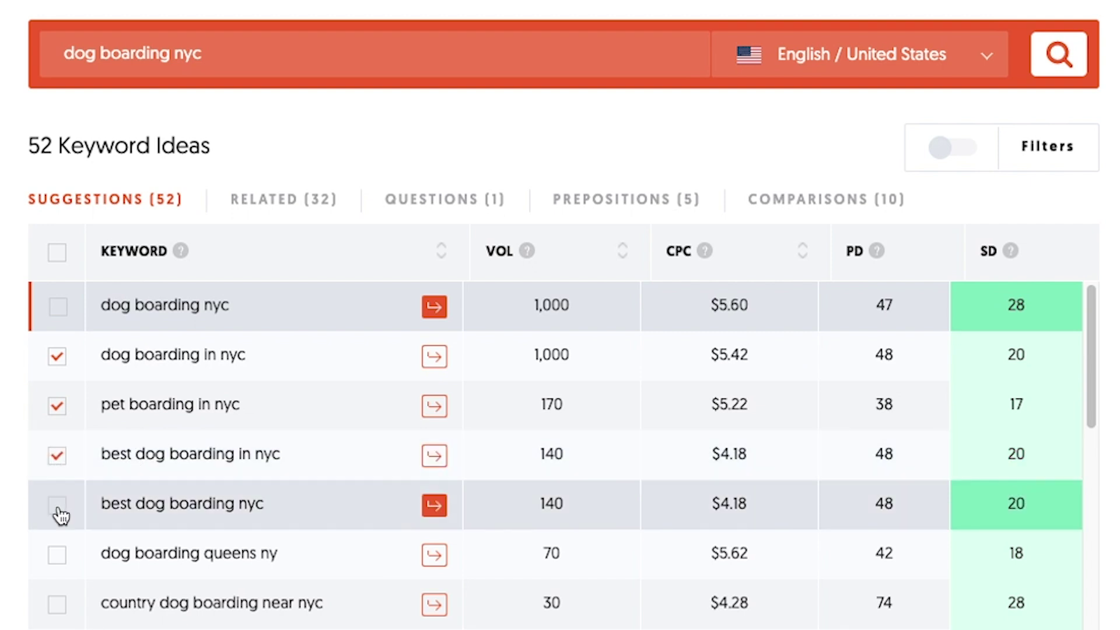
left_click(57, 513)
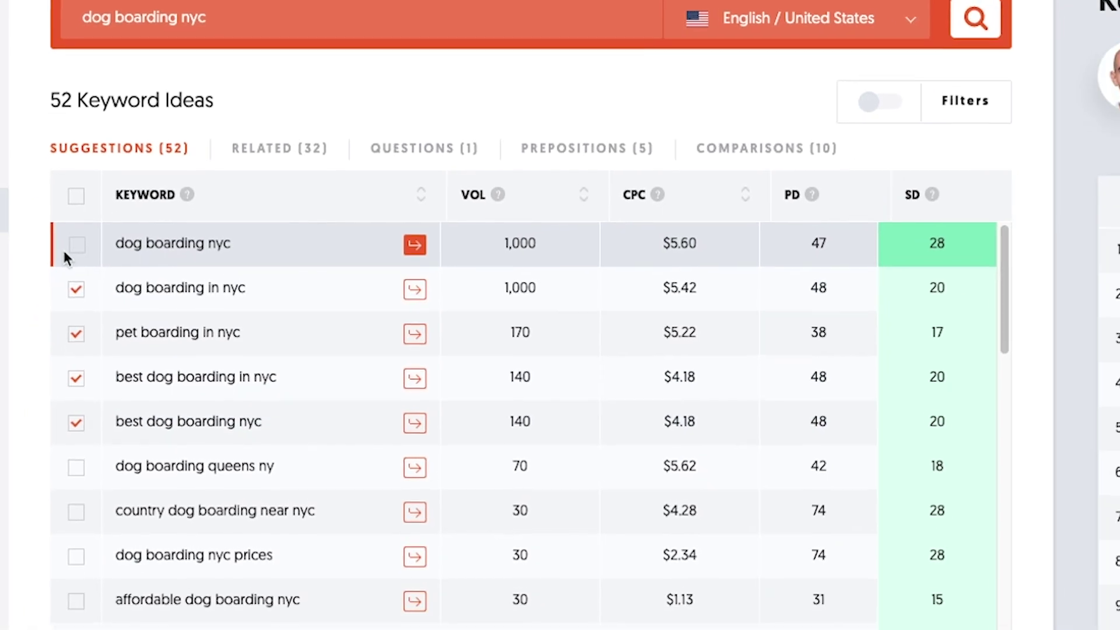
left_click(88, 211)
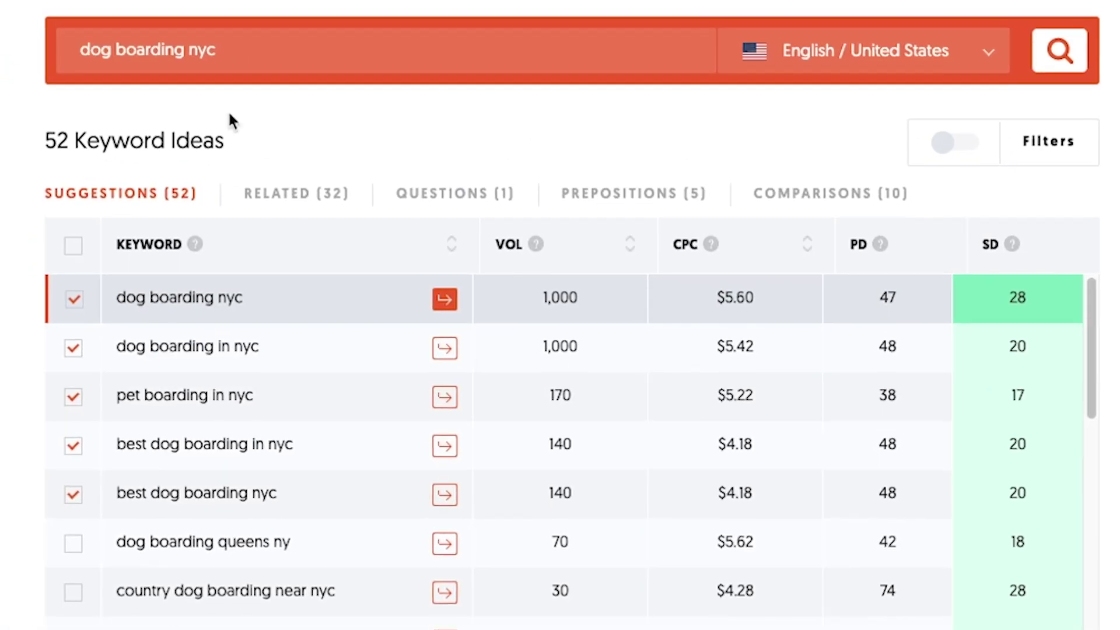
Step: Replace the query with 'tulsa wedding photographer' and run the search
left_click(215, 54)
triple_click(215, 55)
key("BackSpace")
type("tuls")
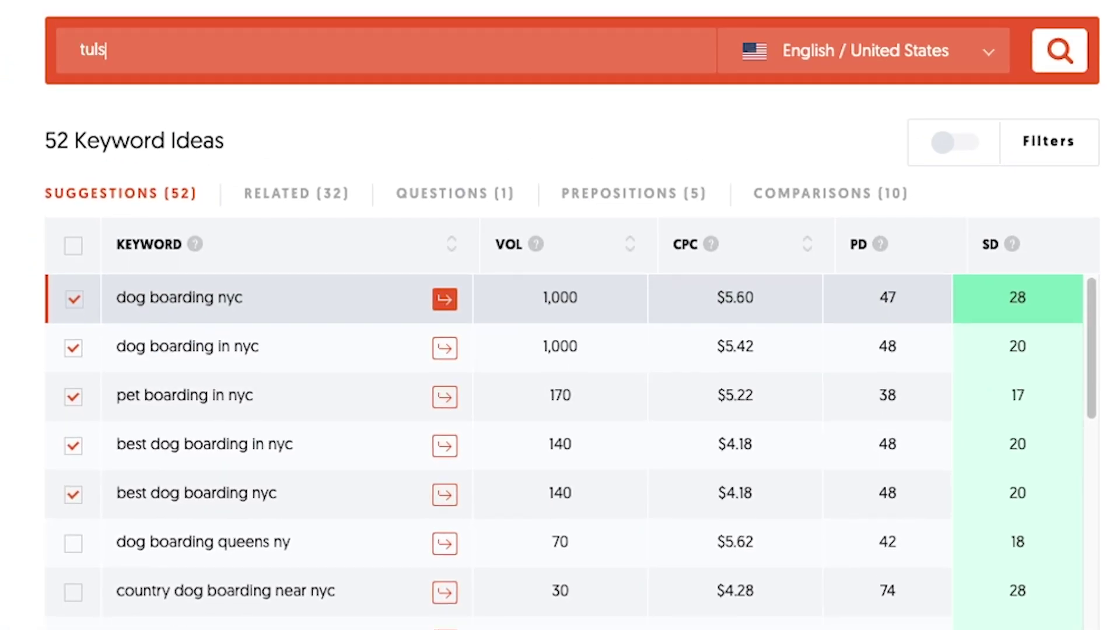
type("a wedding phot")
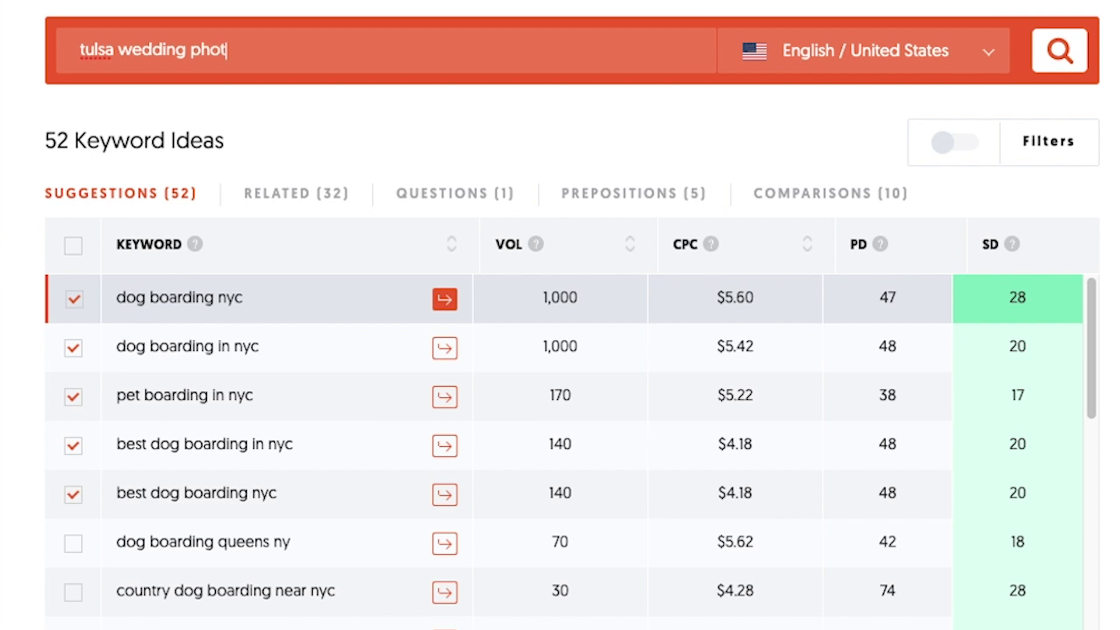
type("ographer")
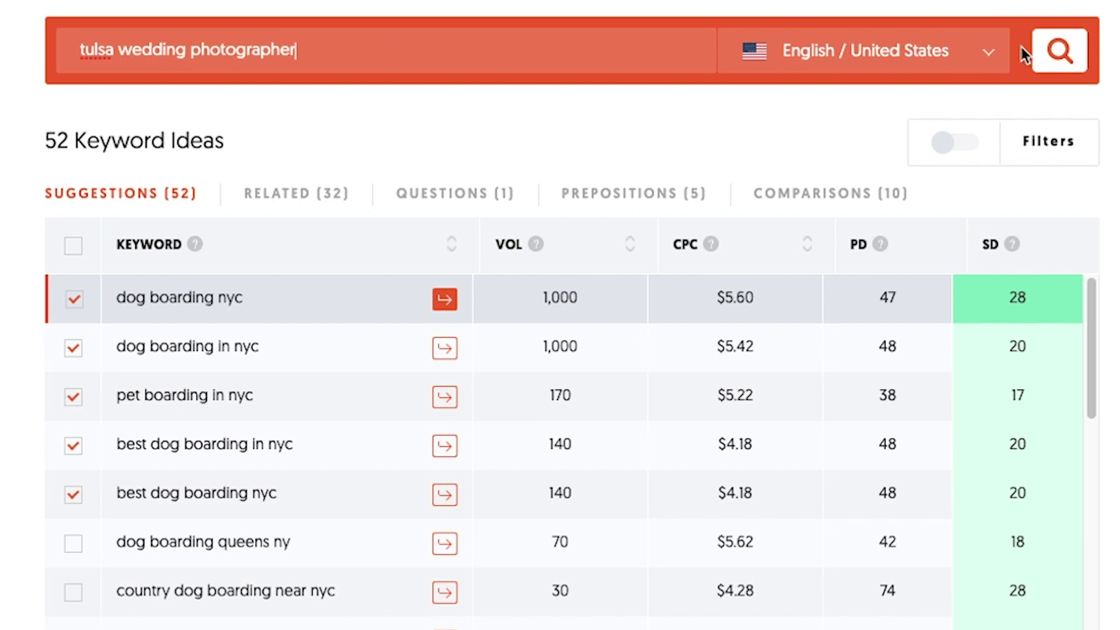
left_click(1059, 54)
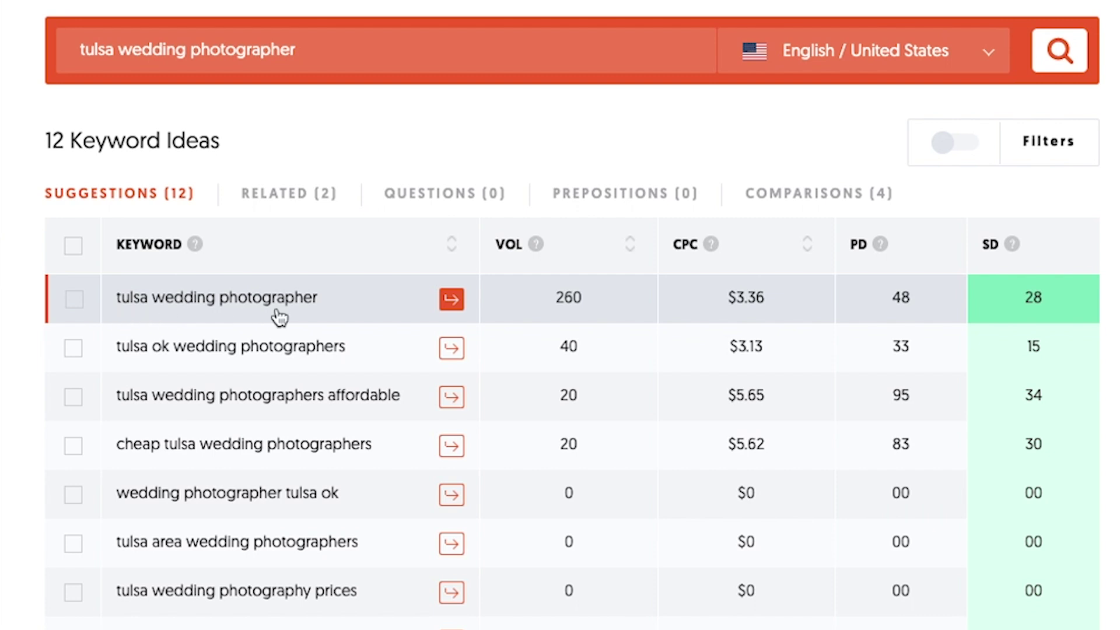
Step: Sort the keyword ideas by volume, highest first, and bring up the Keyword Overview
left_click(631, 247)
left_click(631, 247)
left_click(1054, 309)
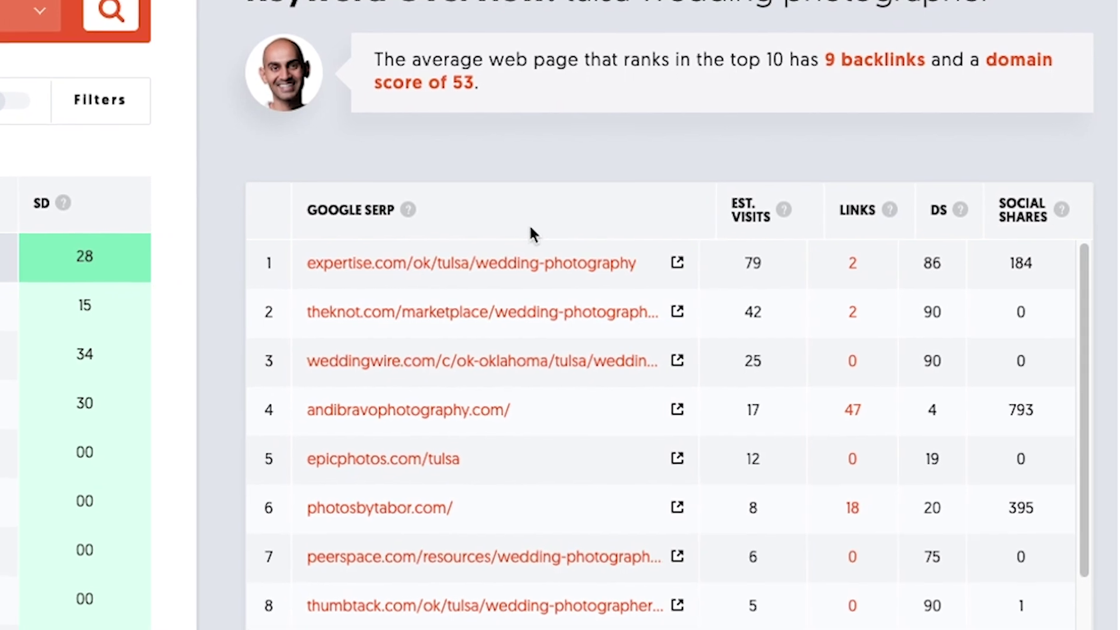
Step: View the DS help explanation for the top-ranking tulsa wedding photographer results
mouse_move(957, 210)
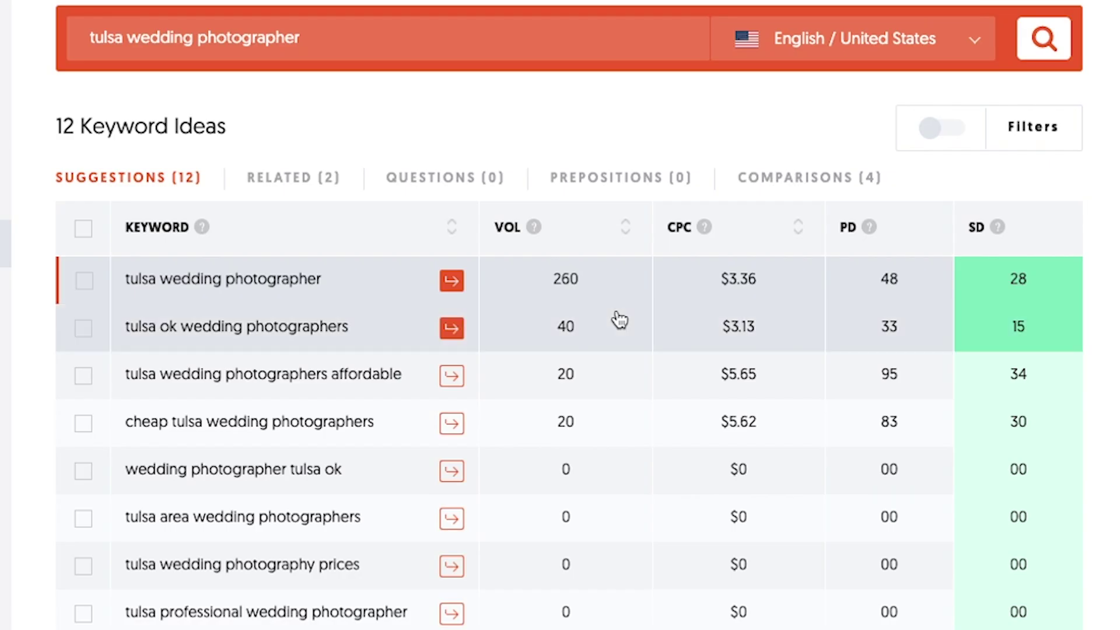
Step: Replace the 'tulsa wedding photographer' query with 'accounting services for' and run the search
left_click(348, 37)
left_click_drag(348, 37, 67, 33)
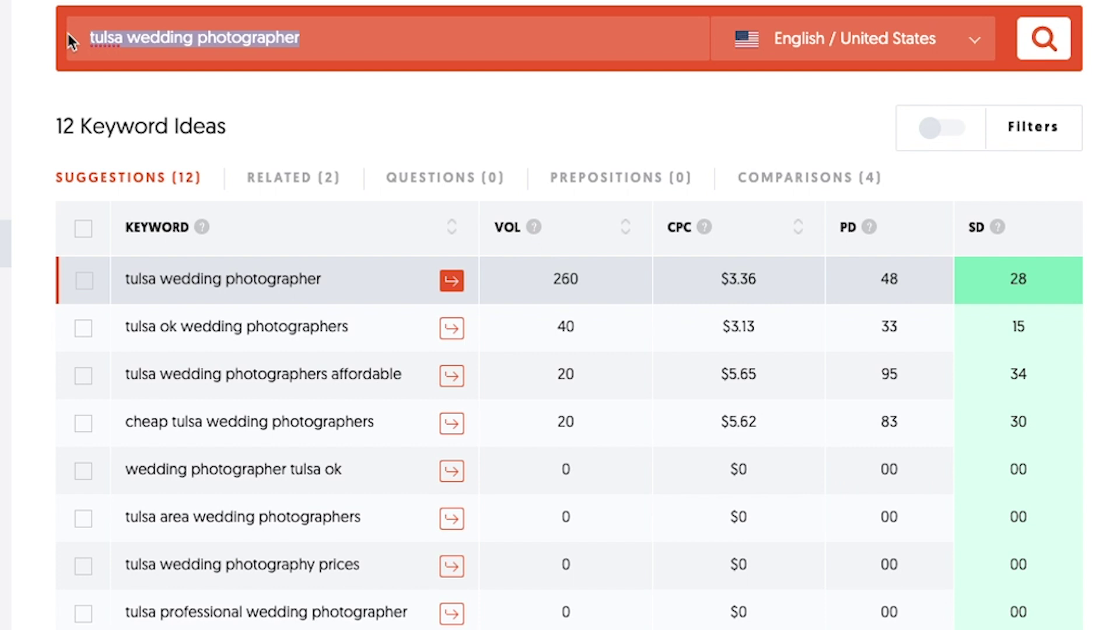
type("accounting services for")
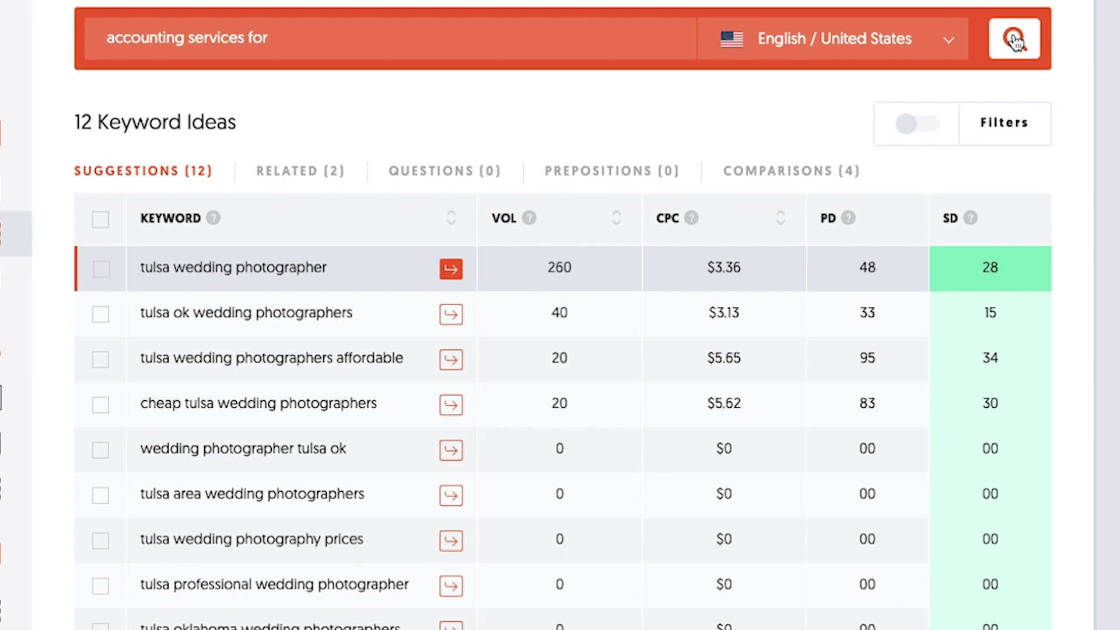
left_click(1013, 39)
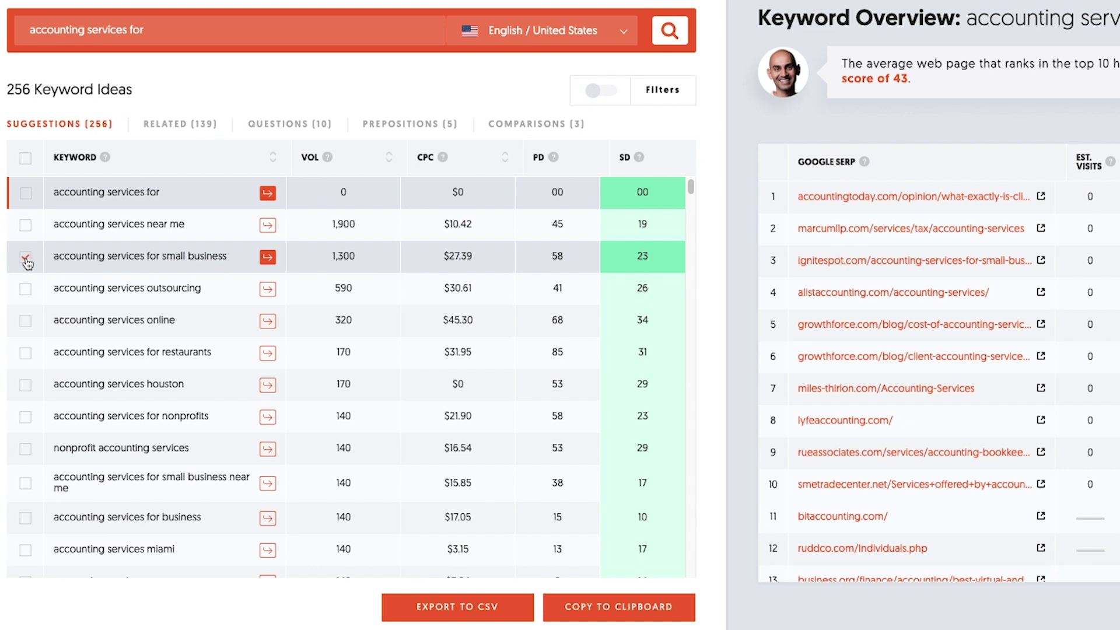
Step: Check 'accounting services for restaurants' and 'accounting services for nonprofits' for export
left_click(25, 353)
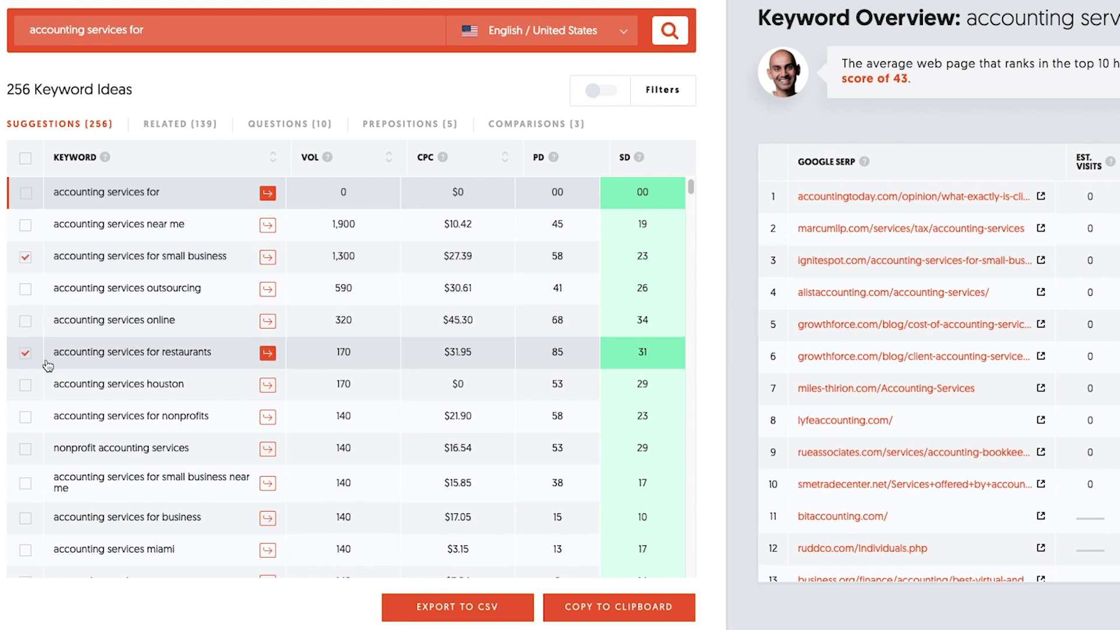
left_click(25, 416)
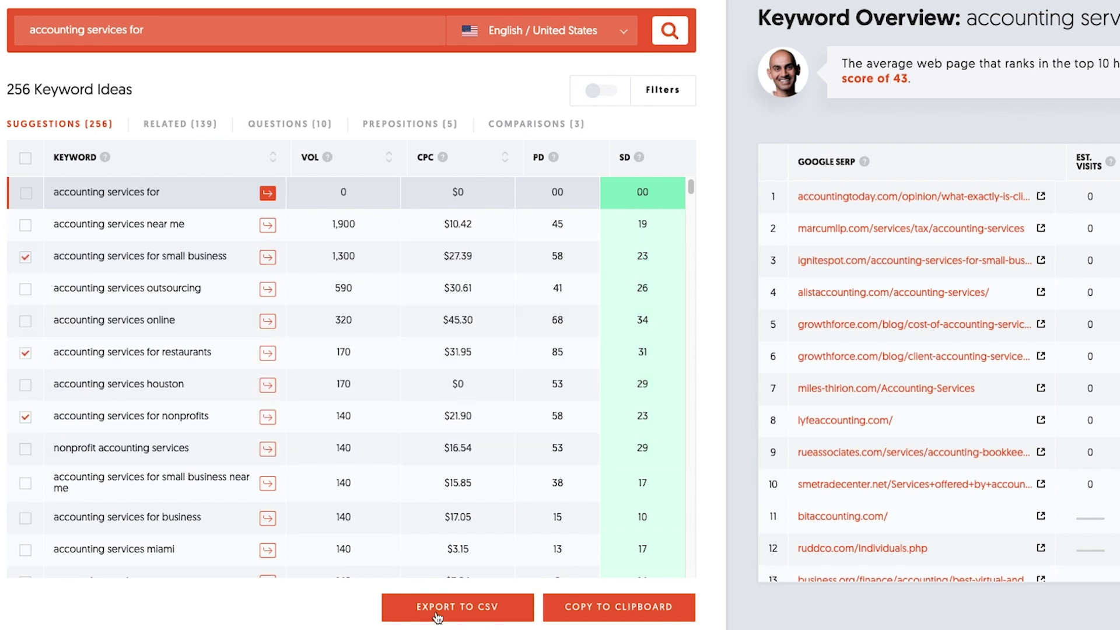